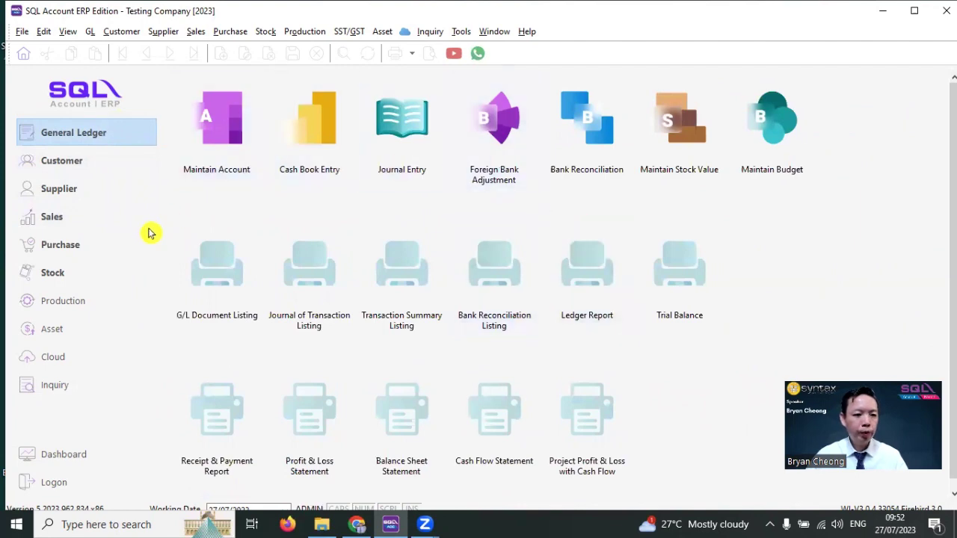
- Start a new sales invoice for customer SYNTAX TECHNOLOGIES SDN BHD
{"action": "left_click", "coordinate": [84, 217]}
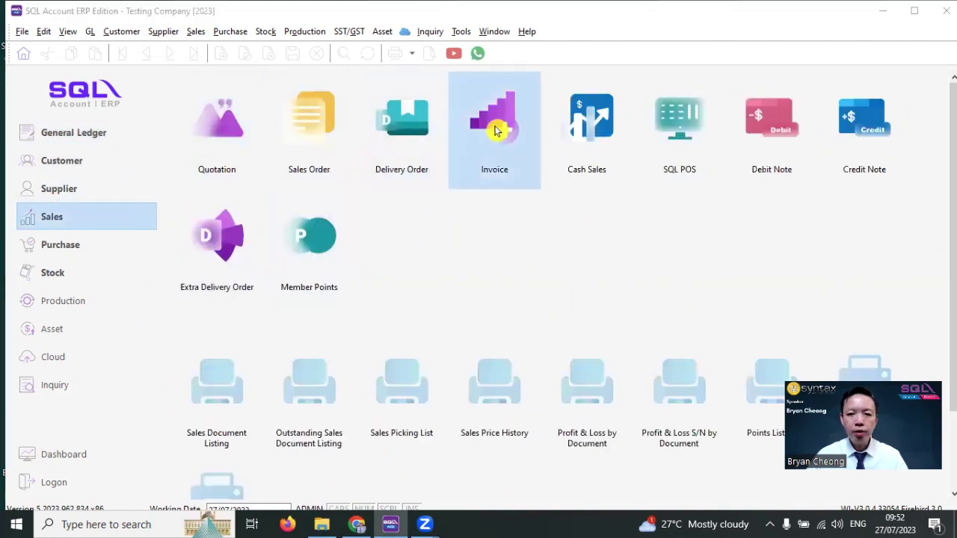
{"action": "left_click", "coordinate": [486, 145]}
{"action": "left_click", "coordinate": [913, 103]}
{"action": "type", "text": "sy"}
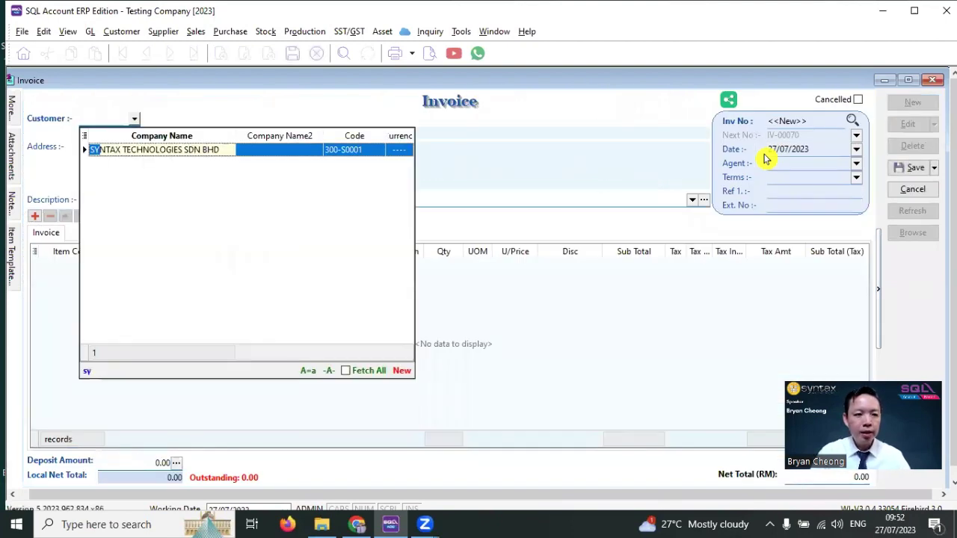
{"action": "key", "text": "Return"}
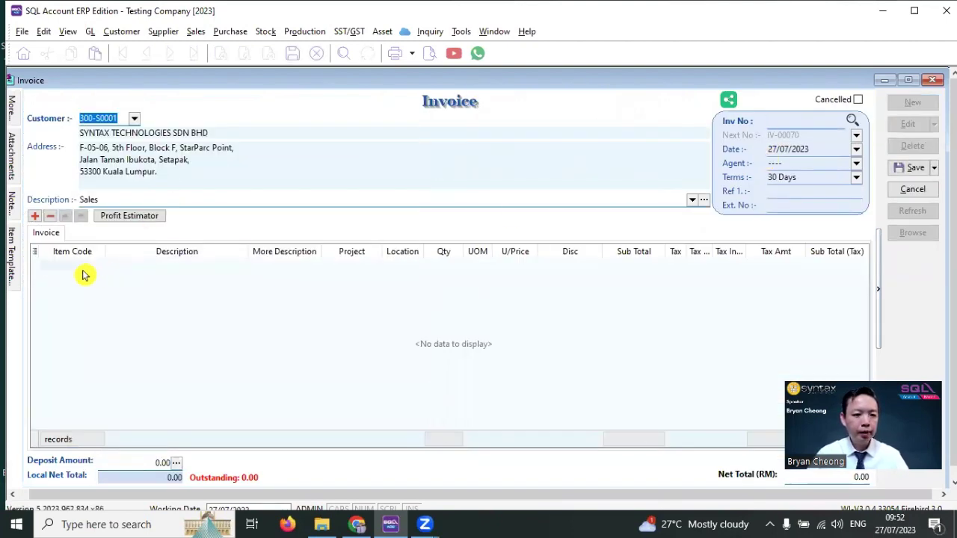
- Add 10 BLACK PEN at 5.00 each and save it as invoice IV-00070
{"action": "left_click", "coordinate": [82, 275]}
{"action": "left_click", "coordinate": [83, 275]}
{"action": "type", "text": "blac"}
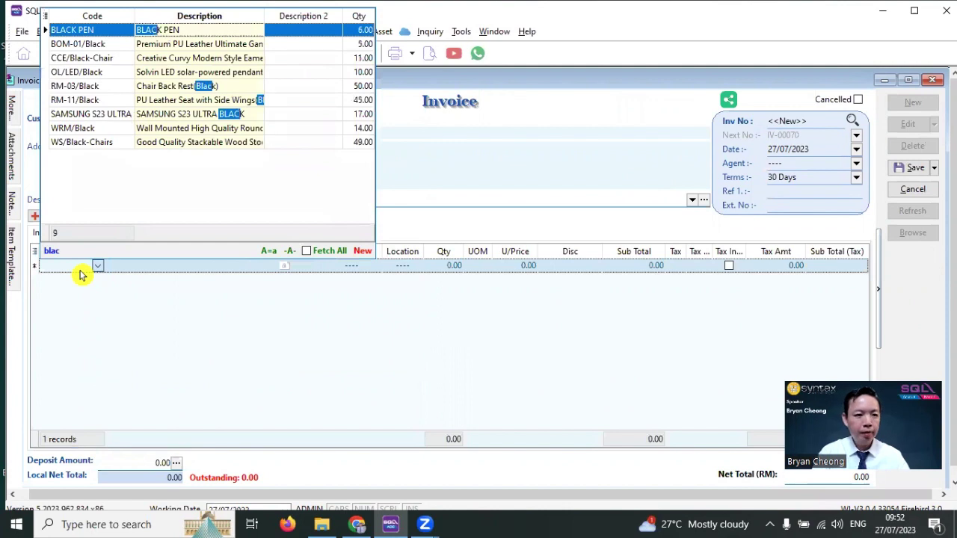
{"action": "key", "text": "Return"}
{"action": "left_click", "coordinate": [440, 266]}
{"action": "type", "text": "10"}
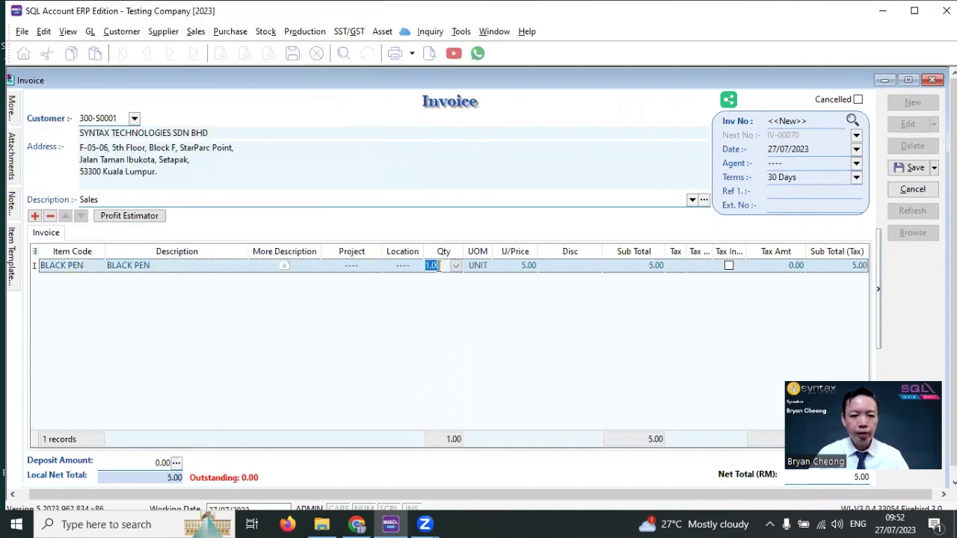
{"action": "left_click", "coordinate": [909, 170]}
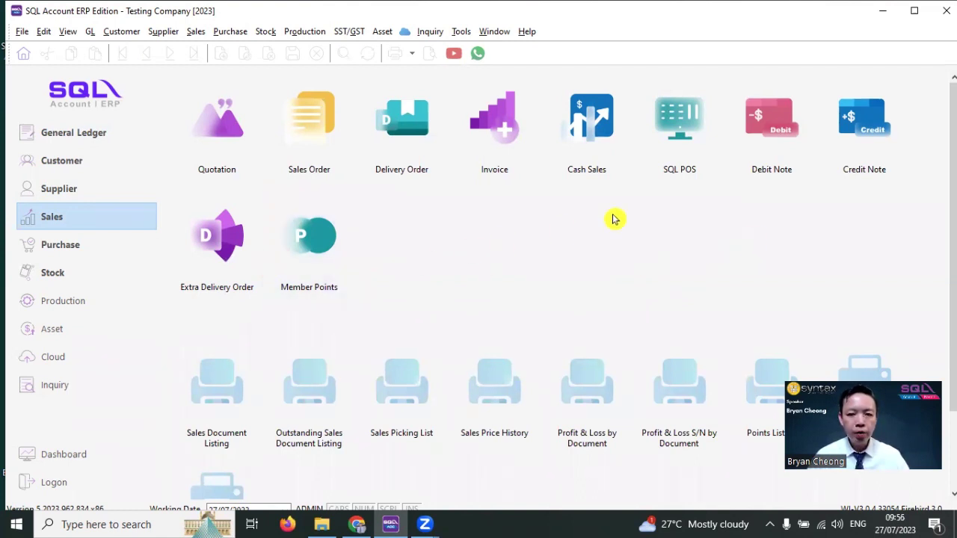
- Start a new sales credit note for customer SYNTAX TECHNOLOGIES
{"action": "left_click", "coordinate": [885, 143]}
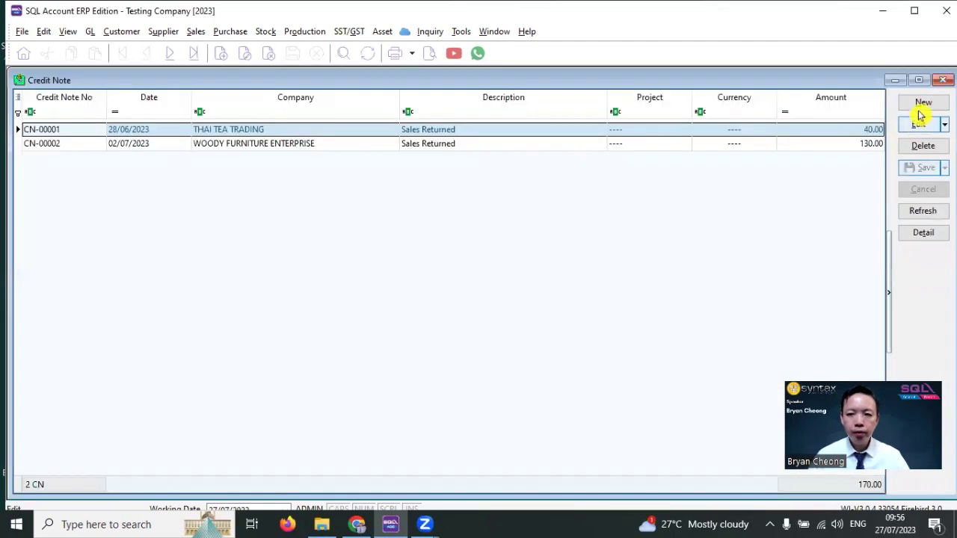
{"action": "left_click", "coordinate": [931, 102]}
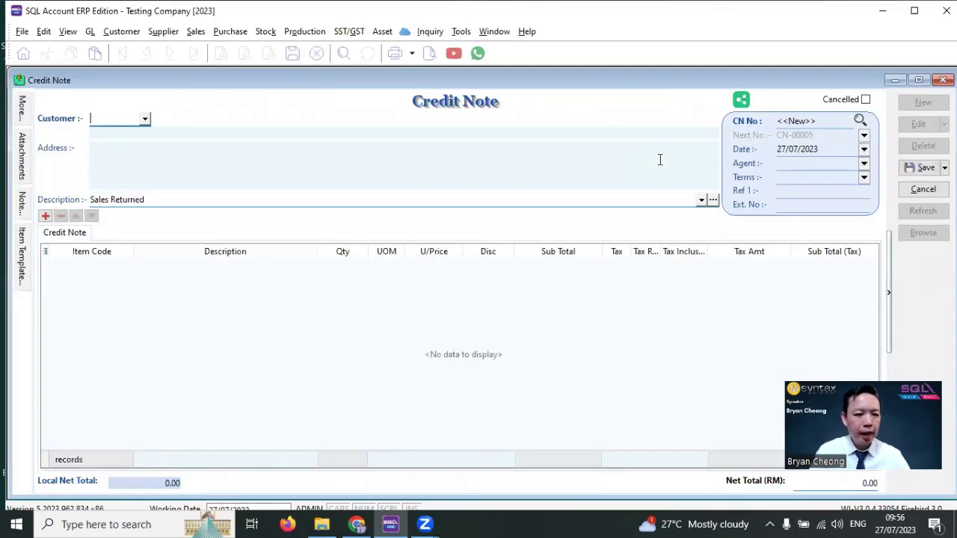
{"action": "type", "text": "sy"}
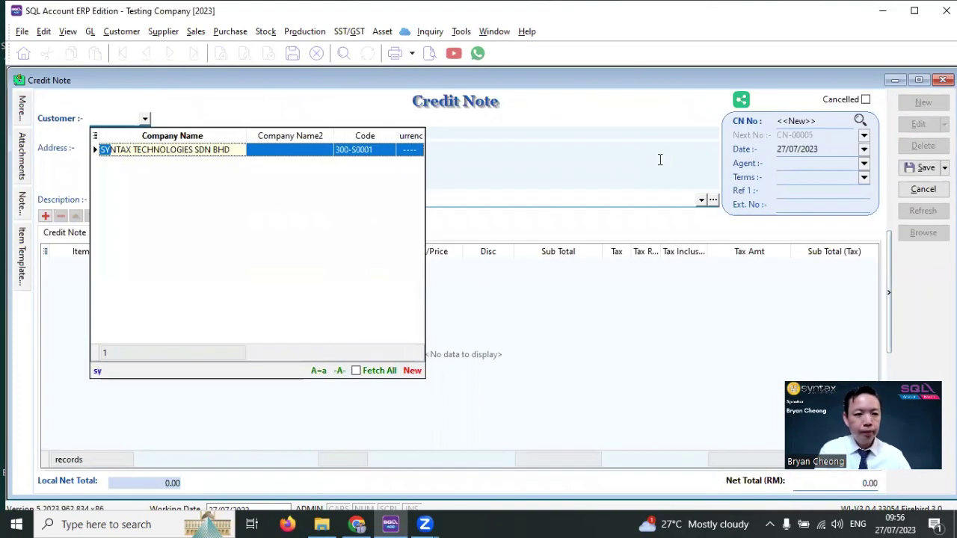
{"action": "key", "text": "Return"}
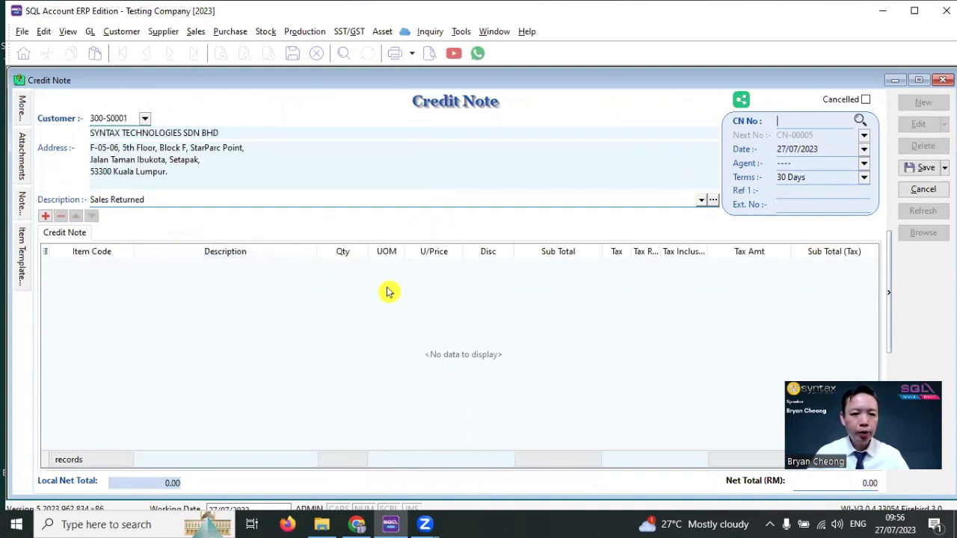
- Transfer 3 BLACK PEN from invoice IV-00070 into the credit note, totalling 15.00
{"action": "right_click", "coordinate": [463, 109]}
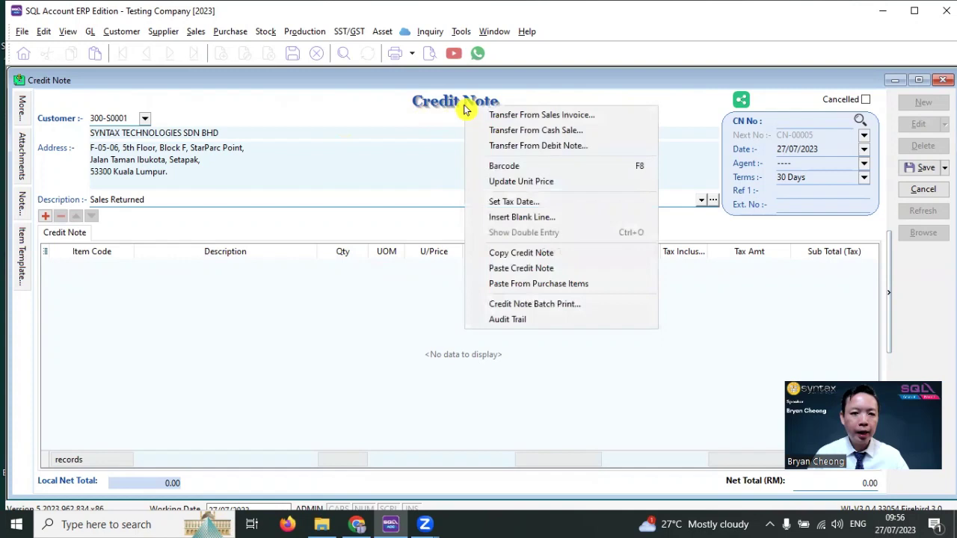
{"action": "left_click", "coordinate": [542, 116]}
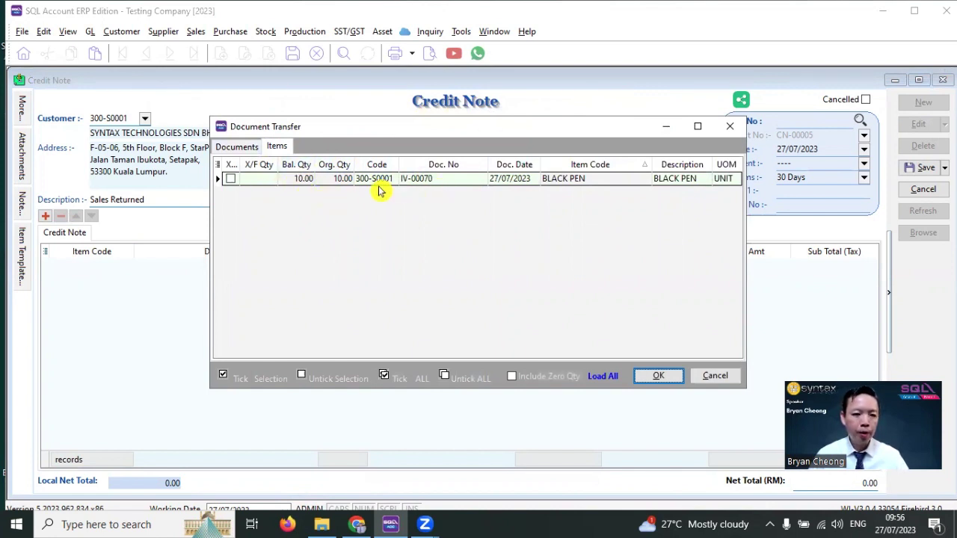
{"action": "left_click", "coordinate": [230, 179]}
{"action": "left_click", "coordinate": [262, 179]}
{"action": "type", "text": "3"}
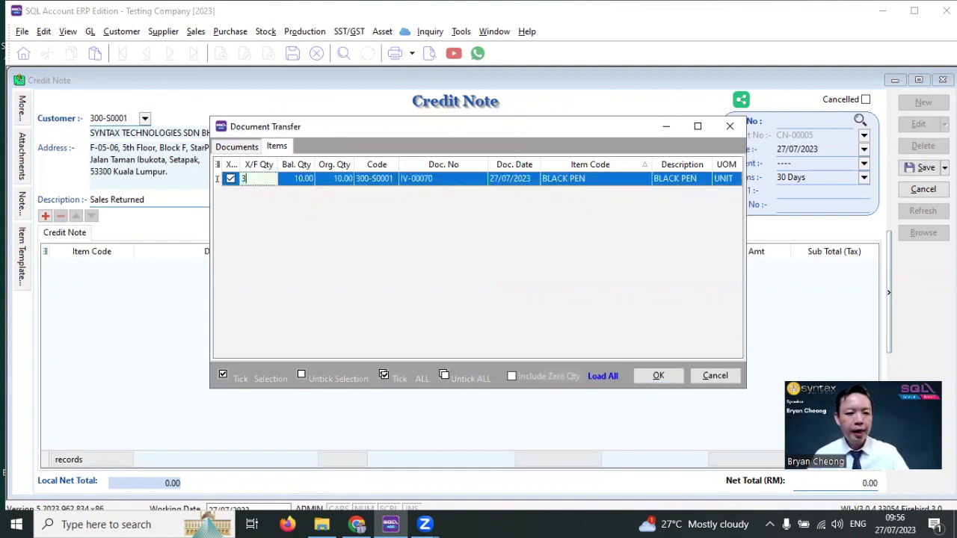
{"action": "left_click", "coordinate": [662, 378]}
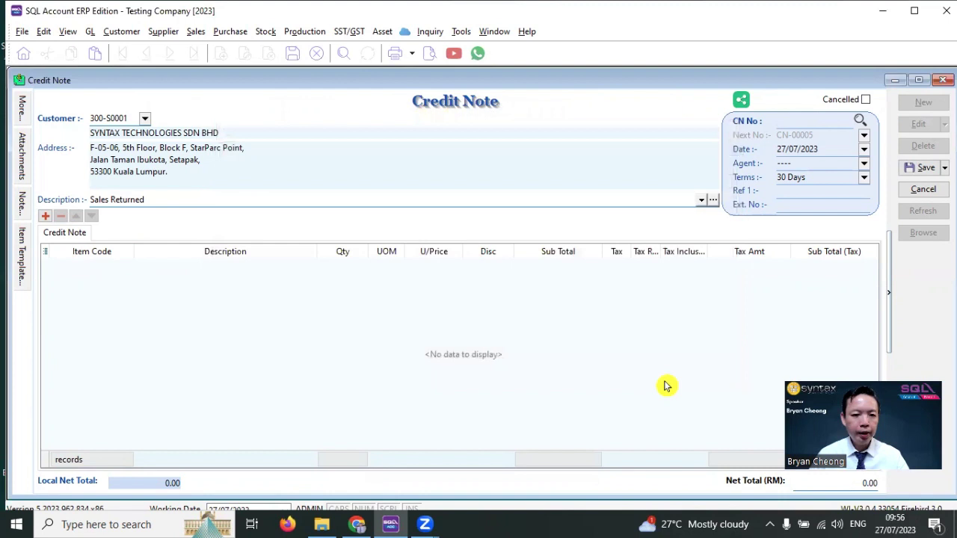
- Save credit note CN-00005, accepting the knockoff against IV-00070
{"action": "left_click", "coordinate": [908, 170]}
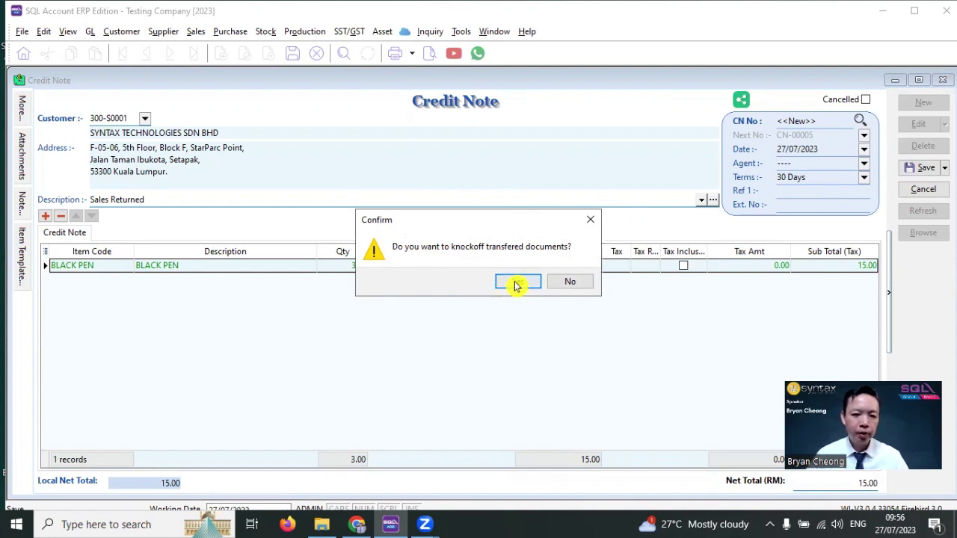
{"action": "left_click", "coordinate": [518, 281]}
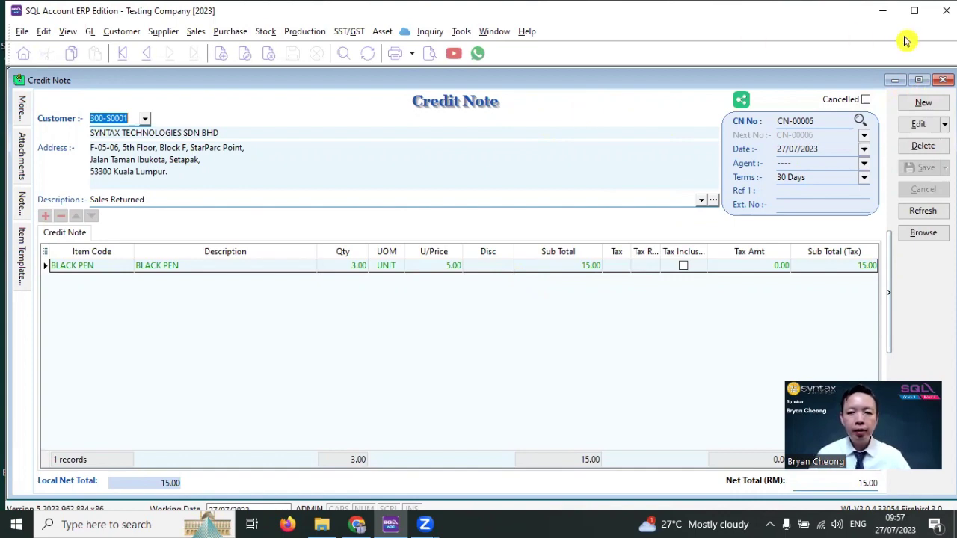
{"action": "left_click", "coordinate": [942, 80]}
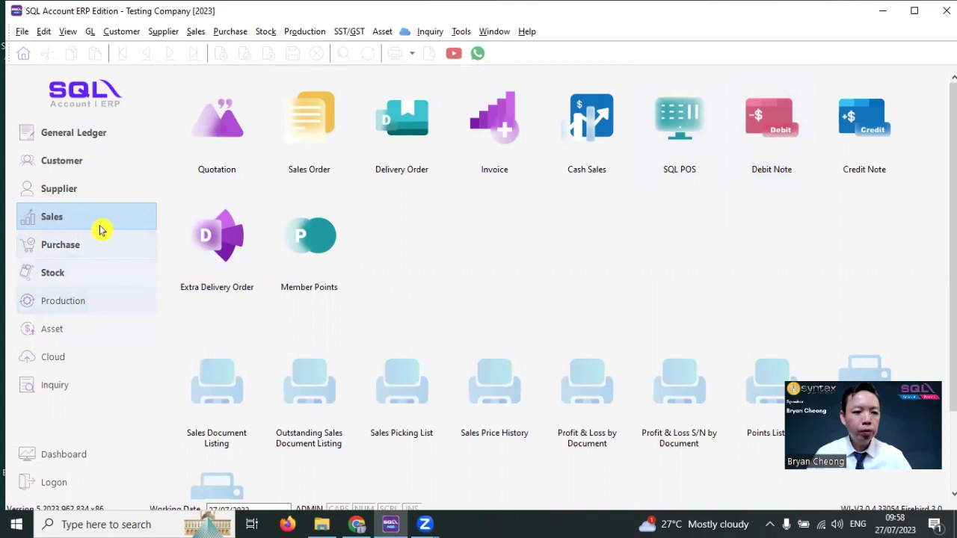
- Open a new customer credit note for customer 300-S0001, SYNTAX TECHNOLOGIES
{"action": "left_click", "coordinate": [78, 161]}
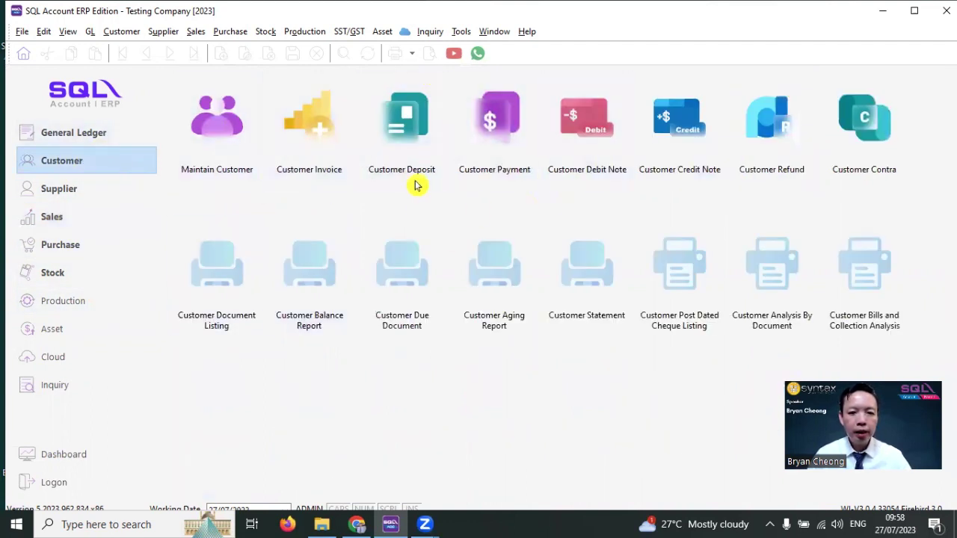
{"action": "left_click", "coordinate": [675, 150]}
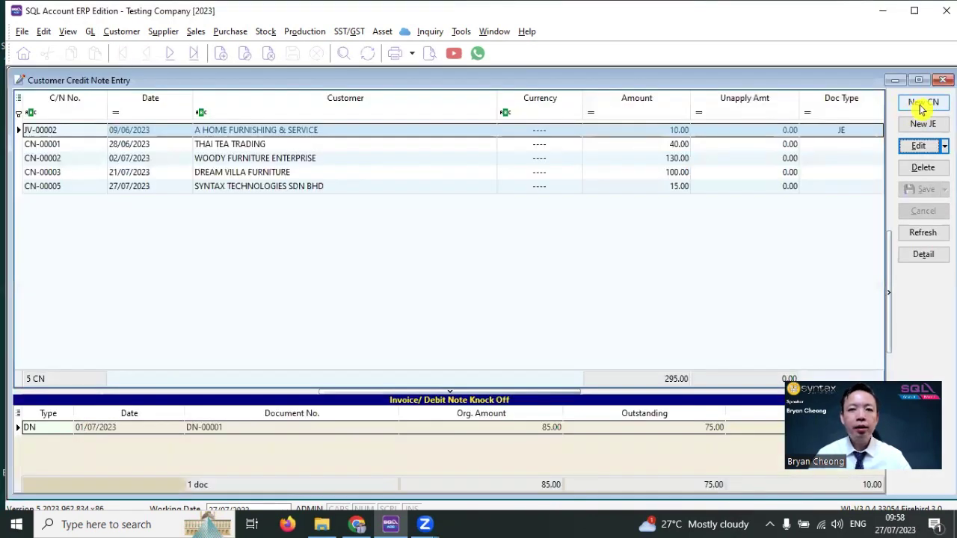
{"action": "left_click", "coordinate": [923, 106]}
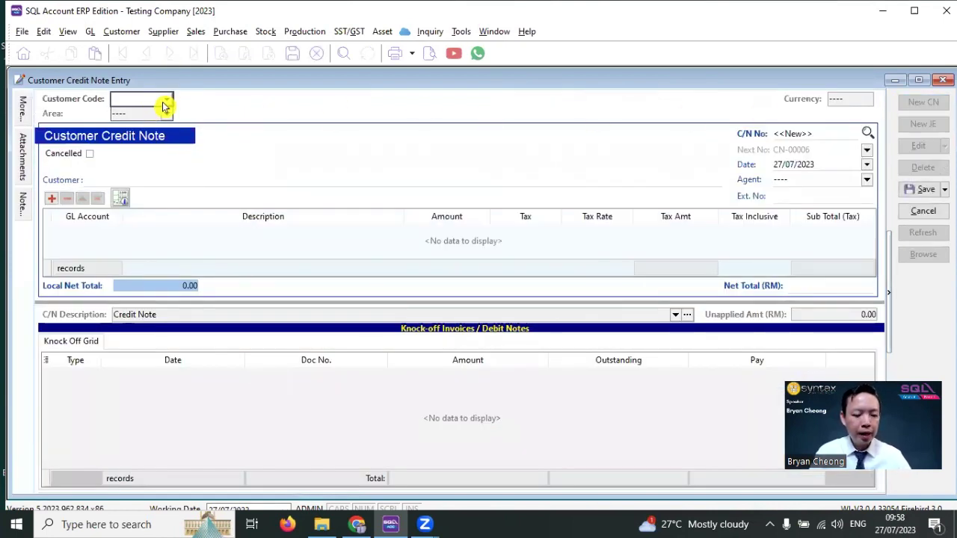
{"action": "left_click", "coordinate": [164, 107]}
{"action": "key", "text": "Return"}
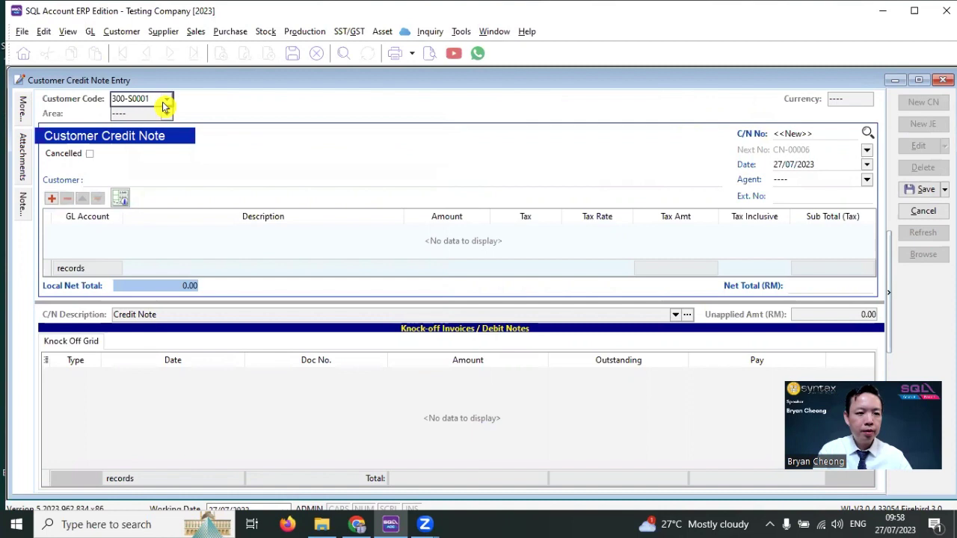
- Add a 520-000 DISCOUNT ALLOWED line with amount 10
{"action": "left_click", "coordinate": [94, 236]}
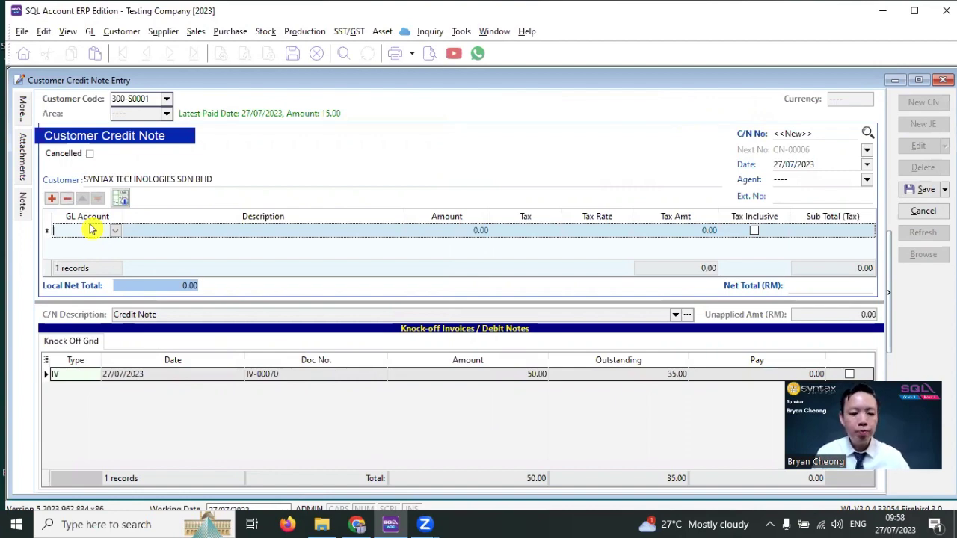
{"action": "mouse_move", "coordinate": [259, 216]}
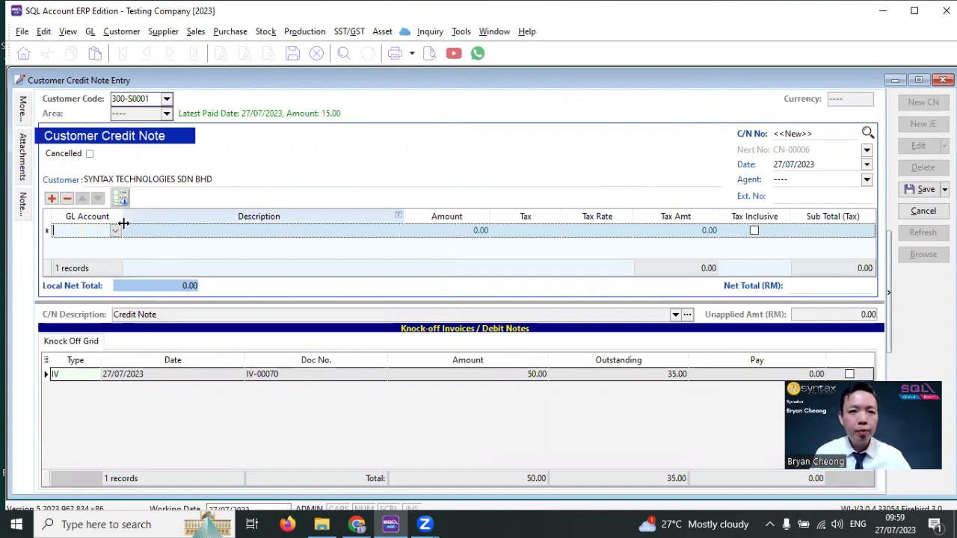
{"action": "left_click", "coordinate": [51, 198]}
{"action": "type", "text": "520-000"}
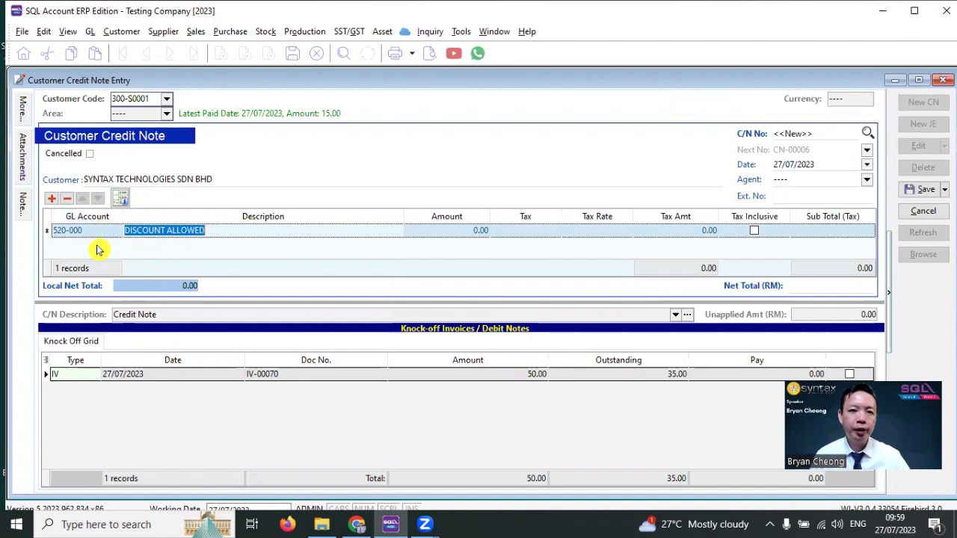
{"action": "left_click", "coordinate": [465, 232]}
{"action": "type", "text": "1"}
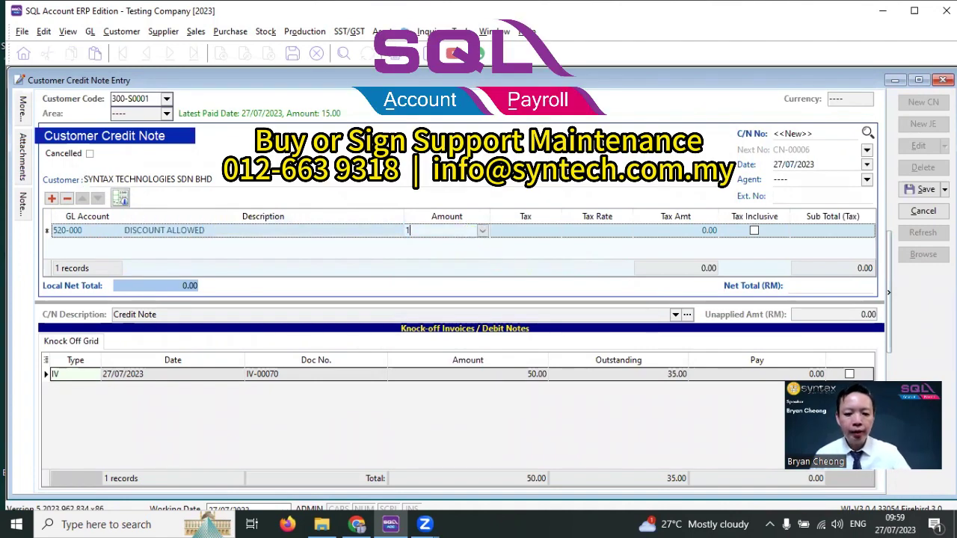
{"action": "type", "text": "0"}
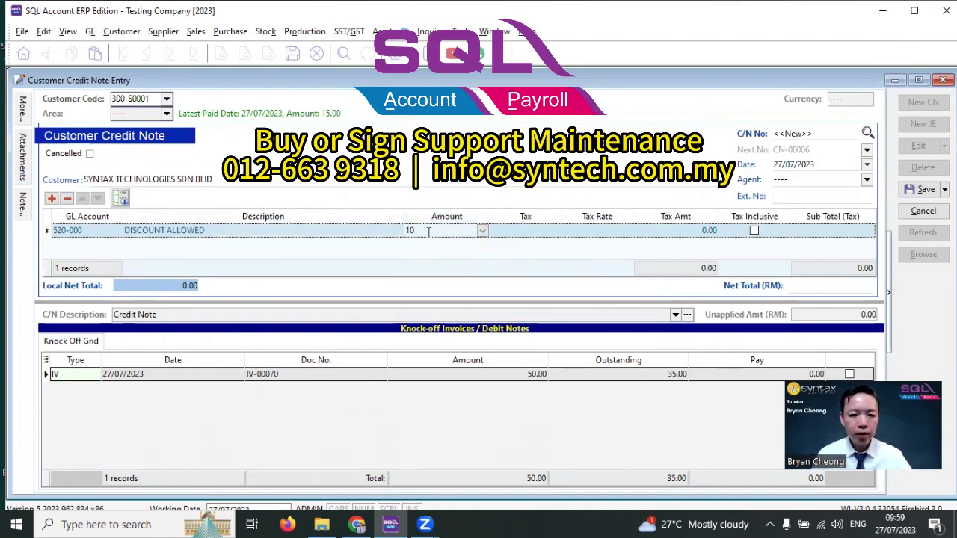